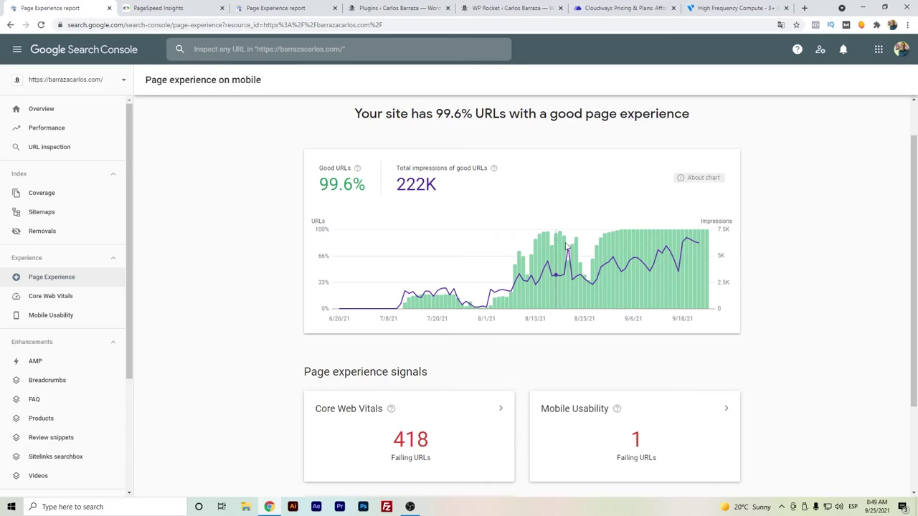
Close the duplicate Page Experience report and look through the installed WordPress plugins, highlighting Asset CleanUp: Page Speed Booster, Statically and WP Rocket.
key(ctrl+w)
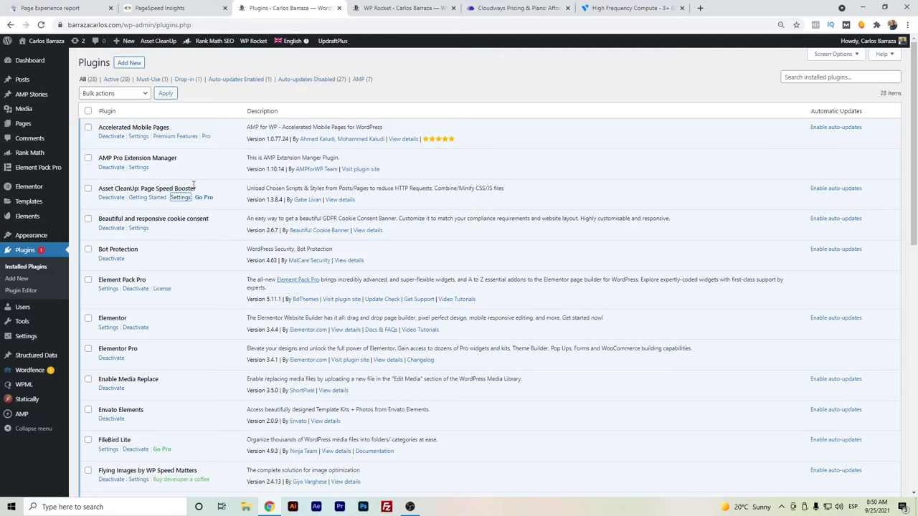
drag(211, 190, 99, 190)
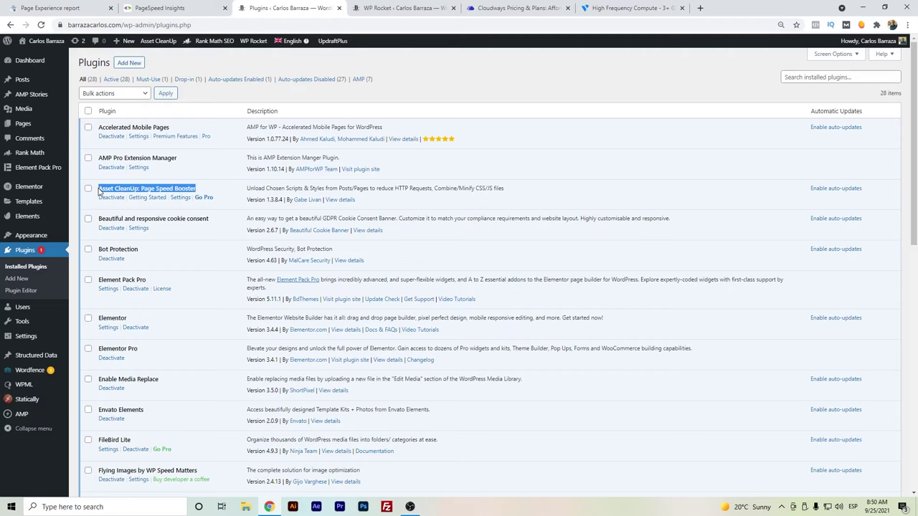
scroll(182, 219, down, 4)
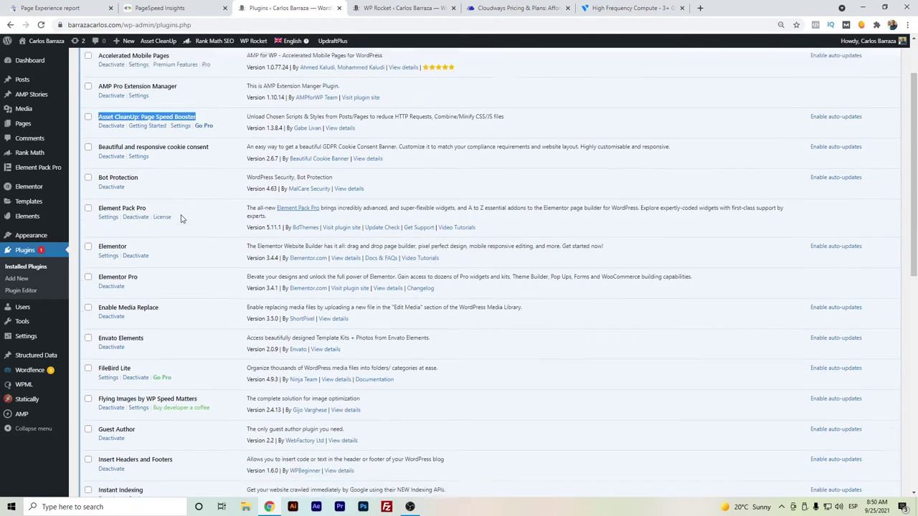
scroll(181, 219, down, 1)
drag(128, 351, 98, 351)
drag(142, 442, 99, 443)
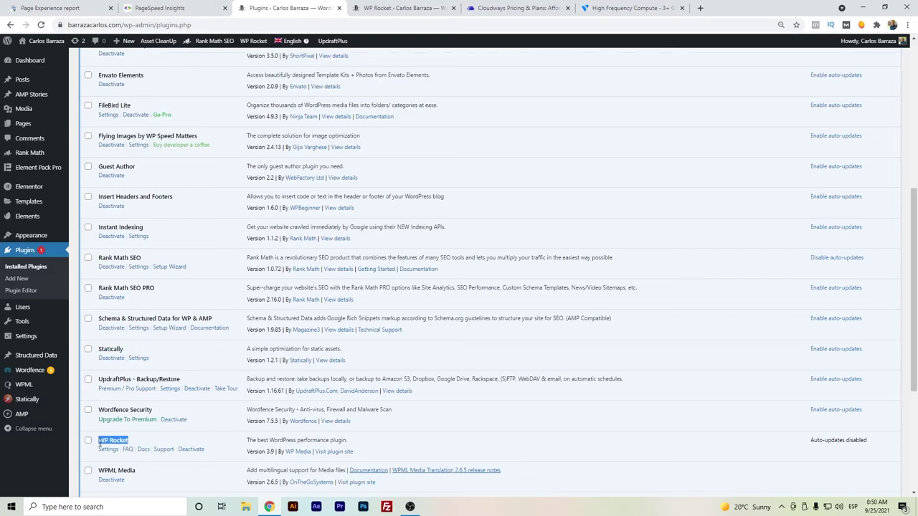
scroll(132, 406, up, 5)
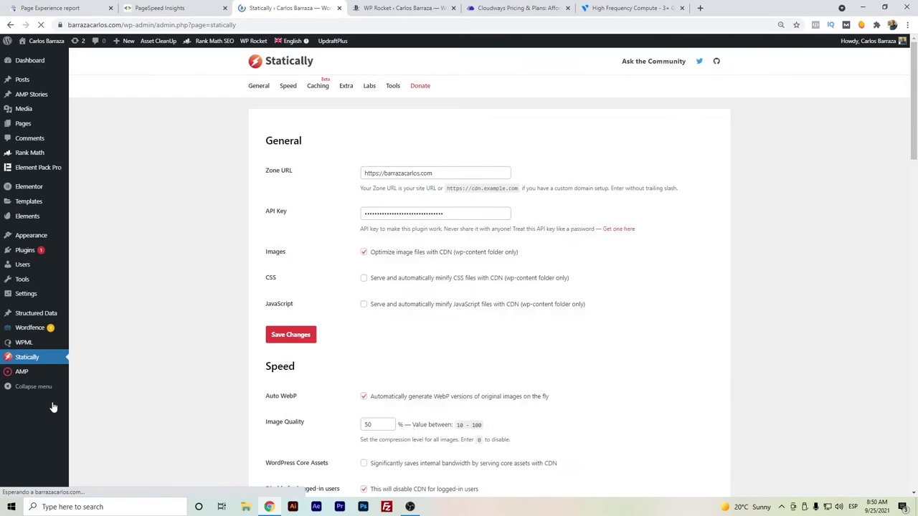
Examine the Statically plugin's General, Speed, Caching, Extra, Labs and Tools settings, returning to General at the end.
click(263, 91)
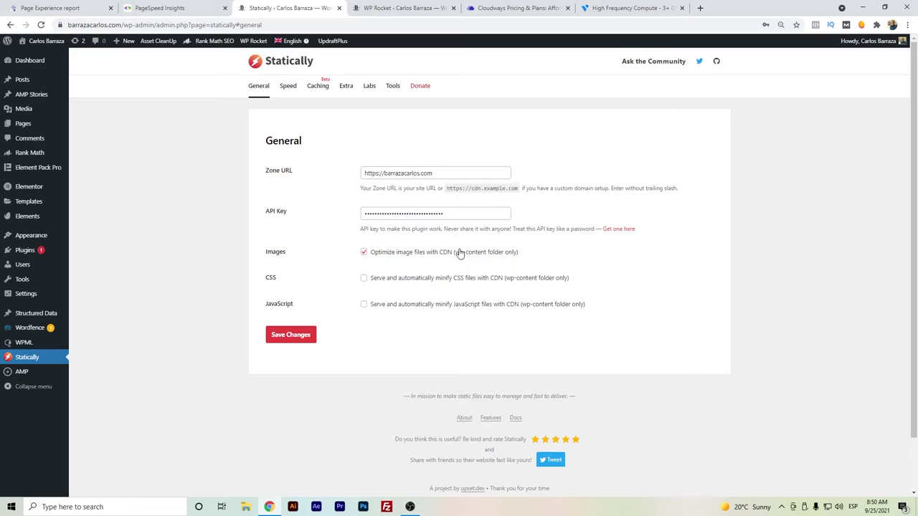
click(291, 92)
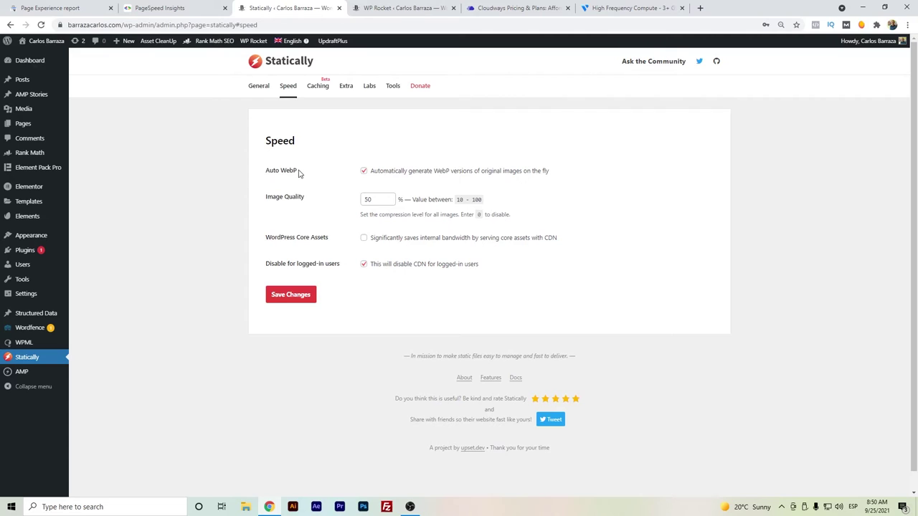
drag(300, 173, 282, 173)
click(321, 90)
click(347, 91)
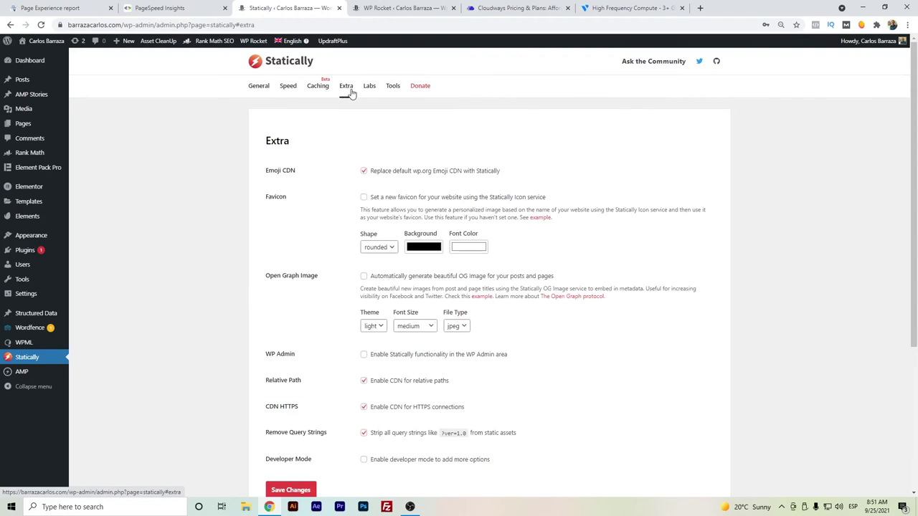
click(366, 92)
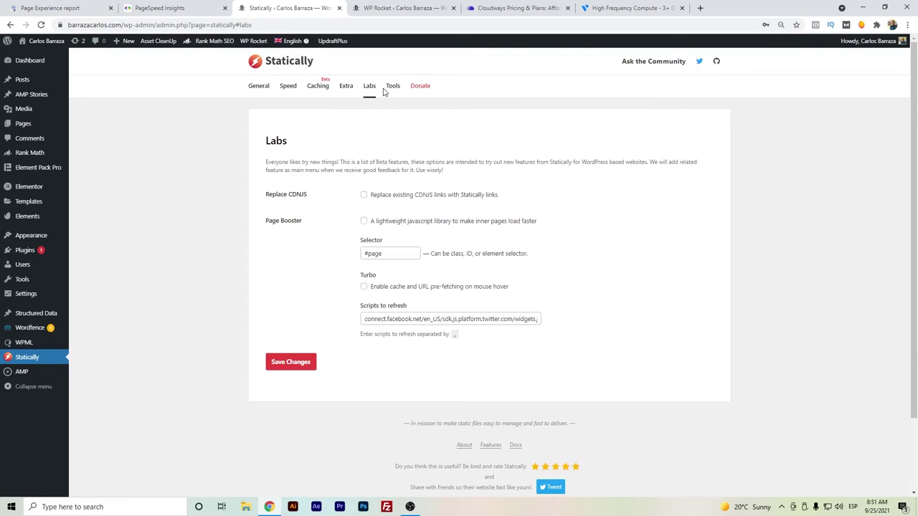
click(387, 91)
click(369, 91)
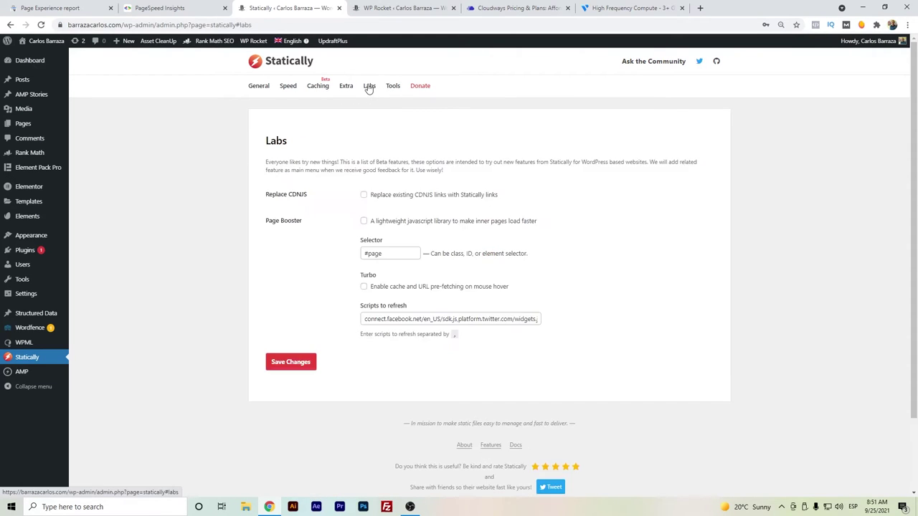
click(347, 92)
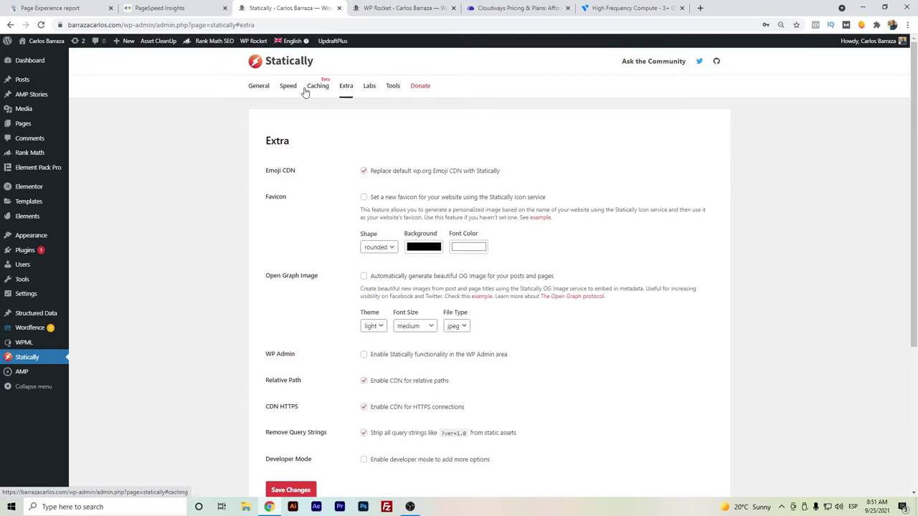
click(260, 91)
Open the WP Rocket settings and review its Cache options for mobile devices, logged-in users and cache lifespan.
mouse_move(29, 293)
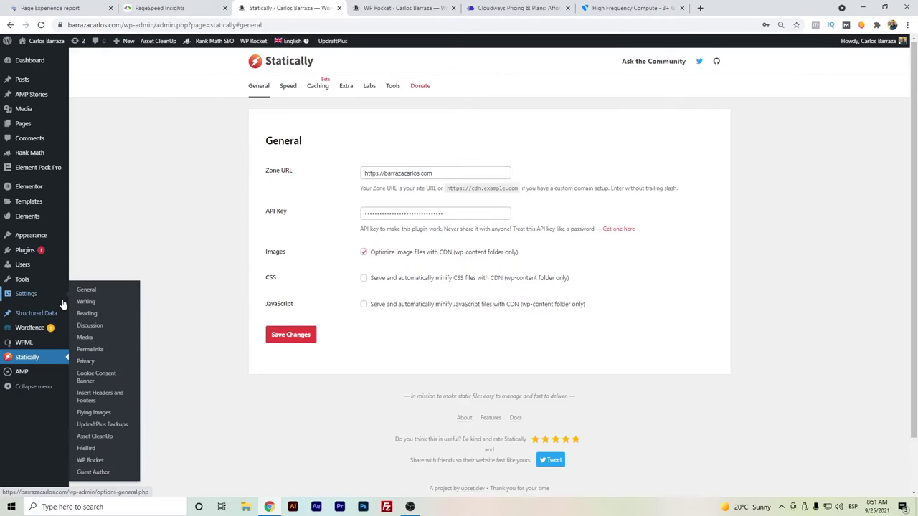
click(104, 462)
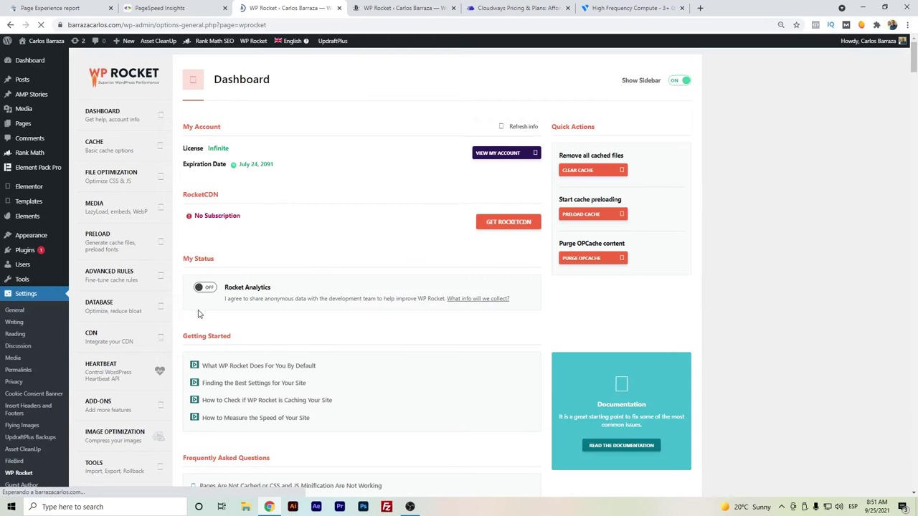
click(126, 148)
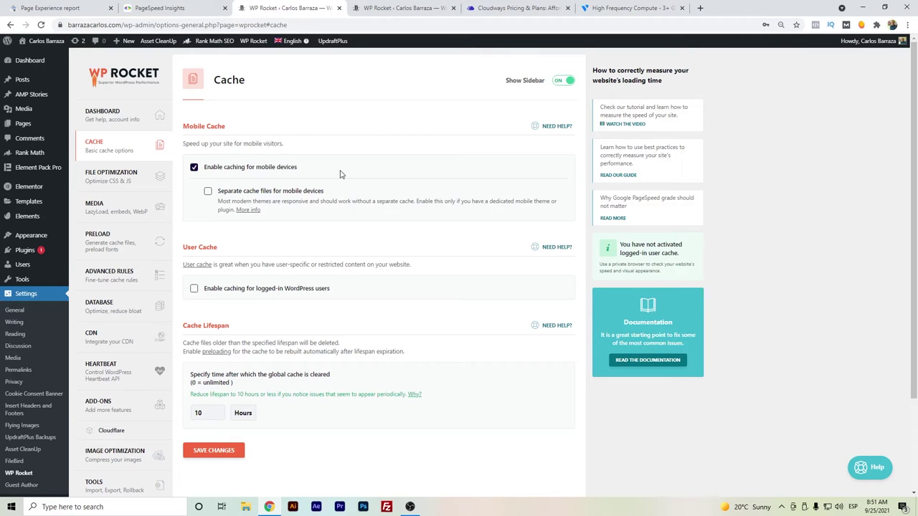
Review WP Rocket's File Optimization settings for CSS files and for minifying, deferring and delaying JavaScript.
click(114, 175)
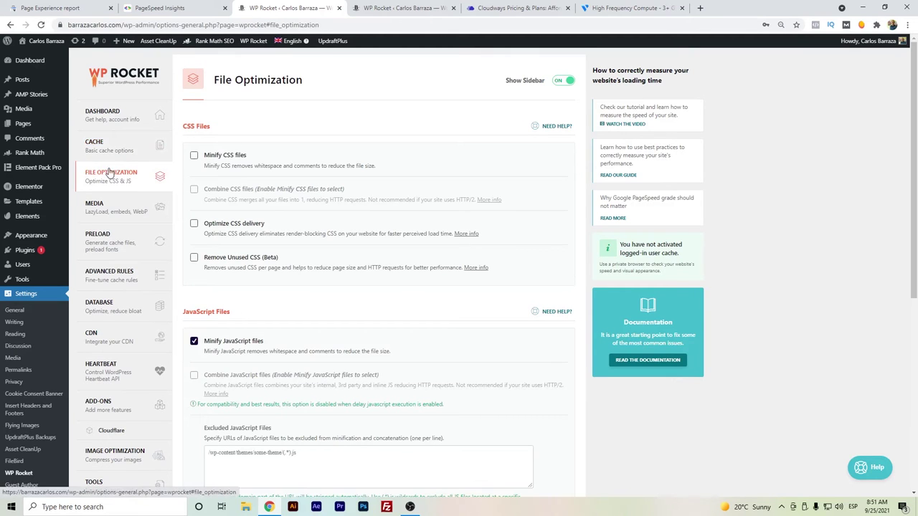
scroll(225, 133, down, 3)
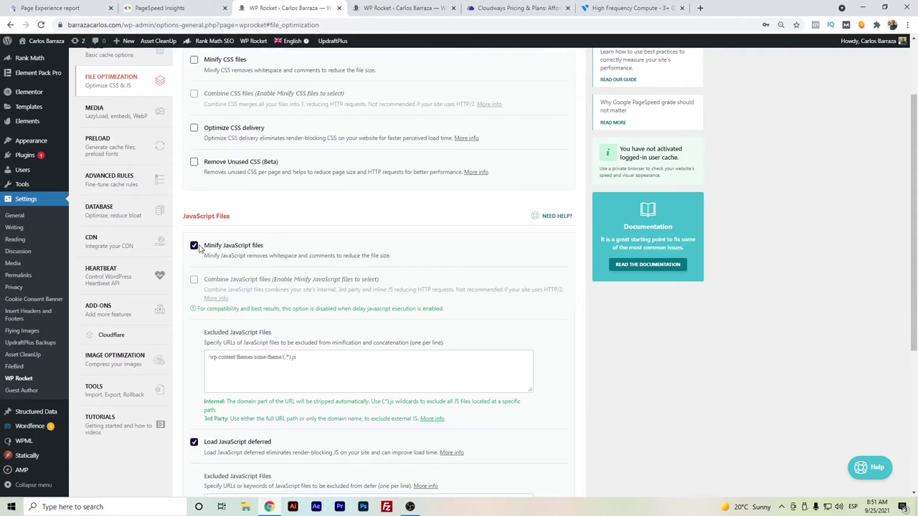
scroll(269, 255, down, 5)
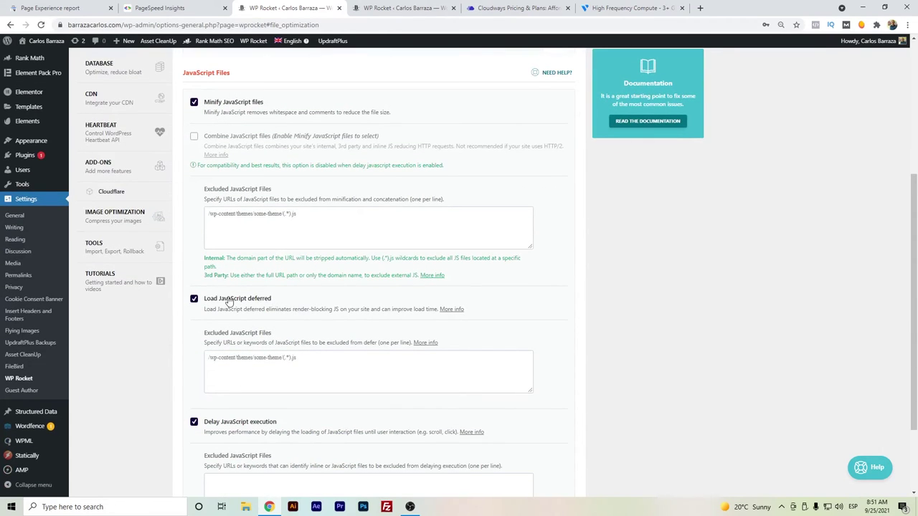
scroll(225, 341, down, 2)
scroll(225, 341, down, 1)
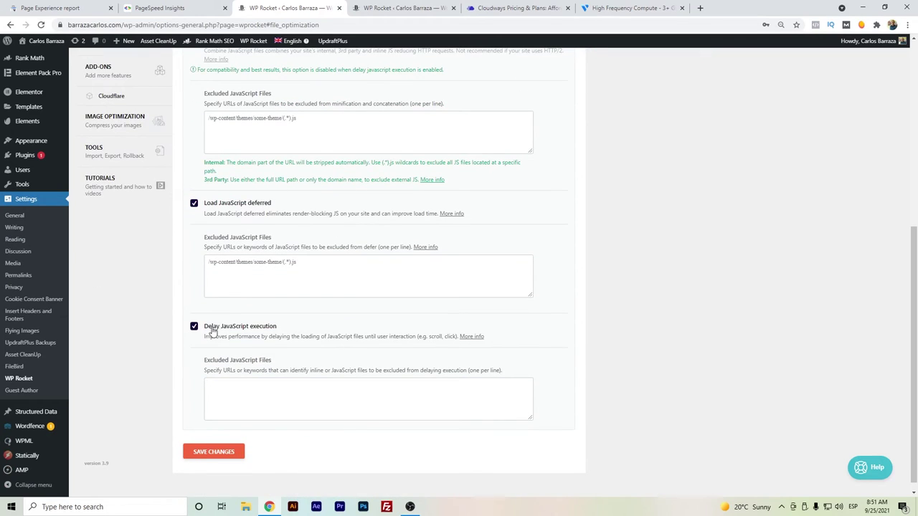
Review WP Rocket's Media settings for LazyLoad, image dimensions, embeds and WebP compatibility.
click(215, 451)
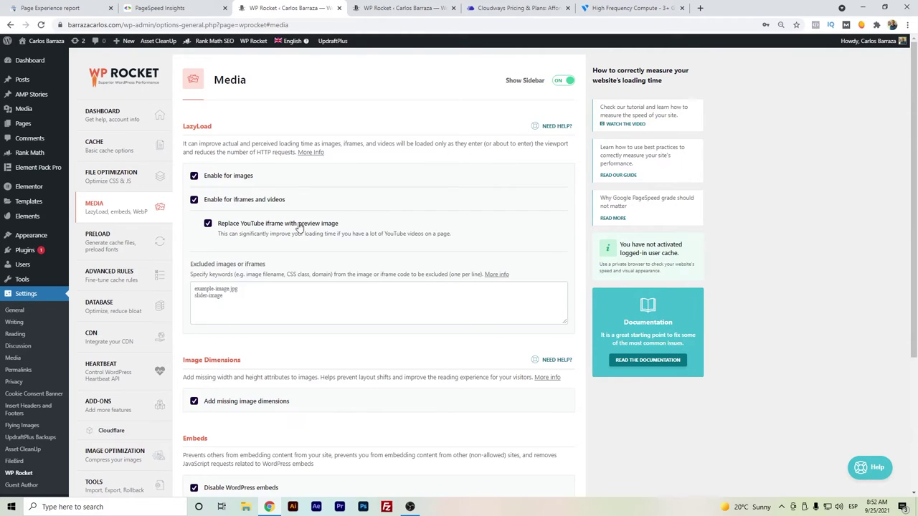
scroll(345, 219, down, 1)
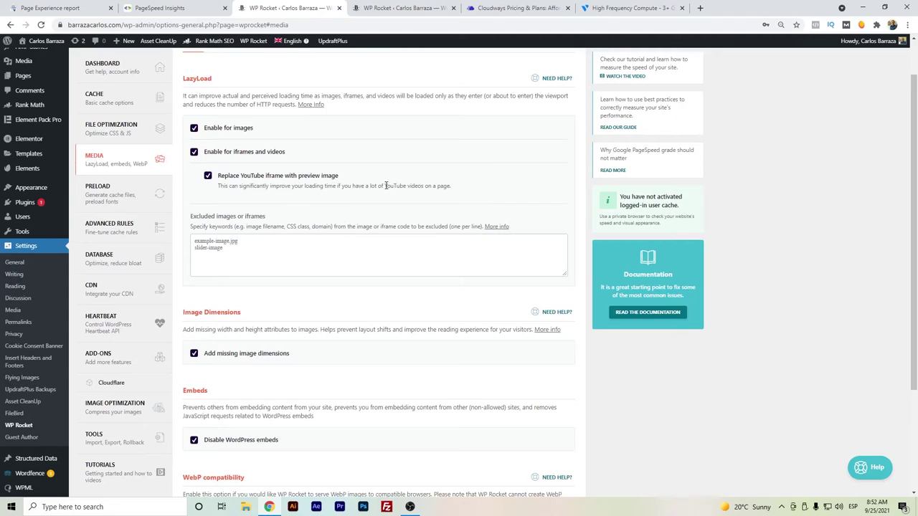
scroll(321, 201, down, 2)
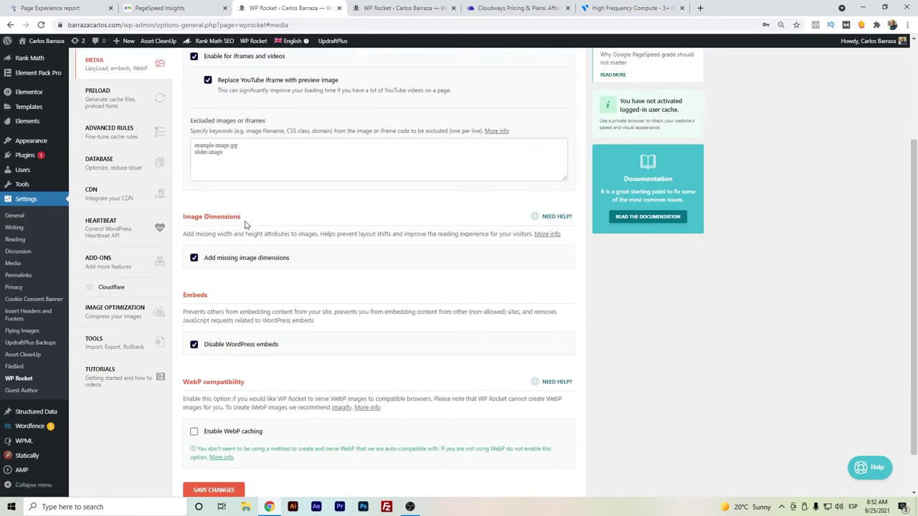
scroll(244, 224, down, 1)
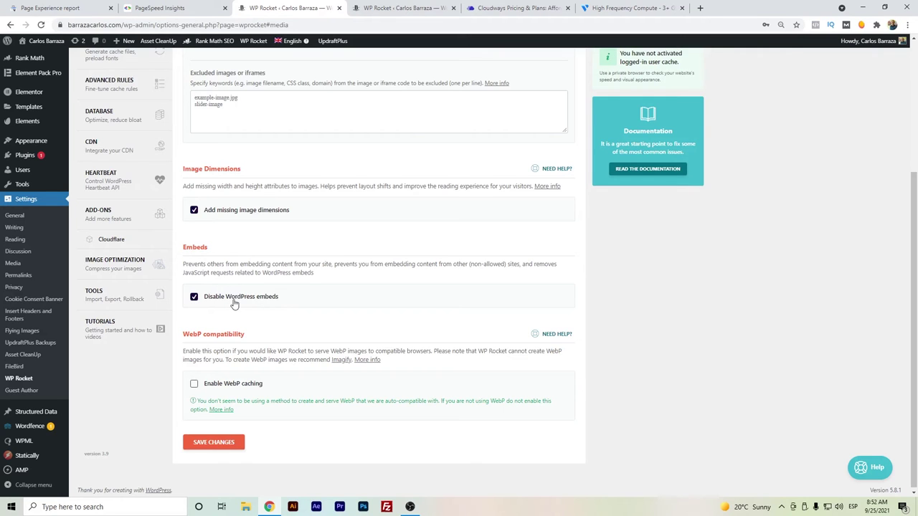
scroll(233, 304, up, 1)
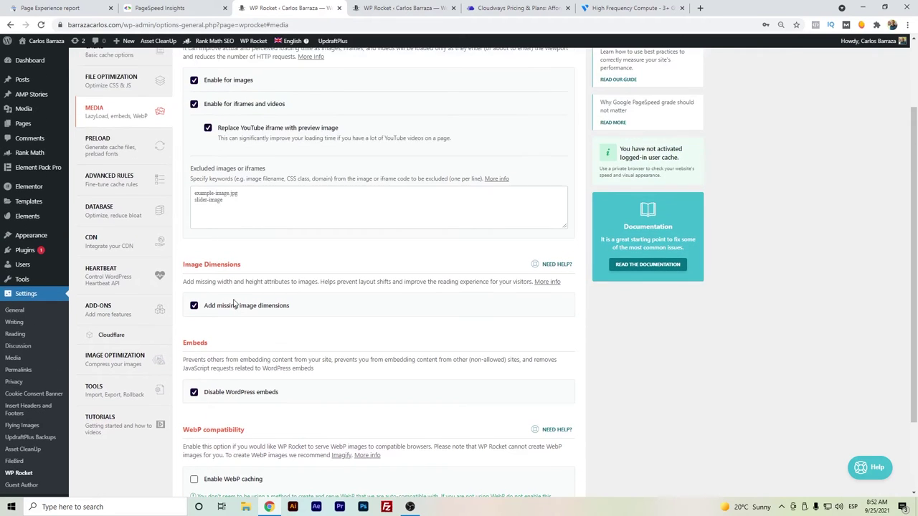
Review WP Rocket's Preload settings for cache, links, DNS prefetch requests and fonts.
click(139, 150)
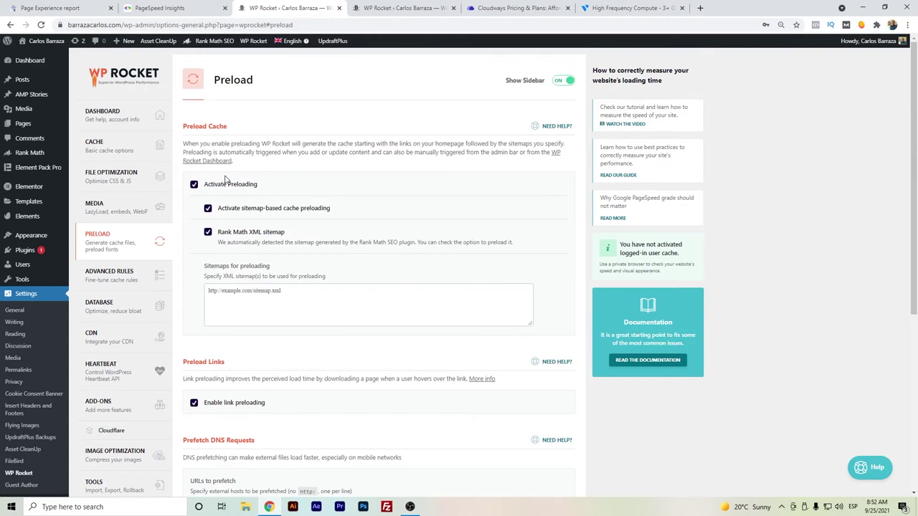
scroll(208, 142, down, 1)
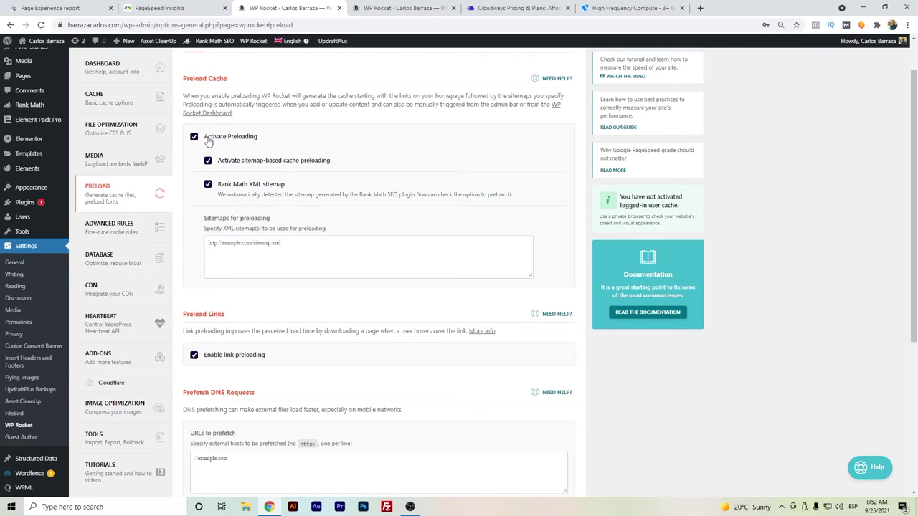
scroll(209, 142, down, 1)
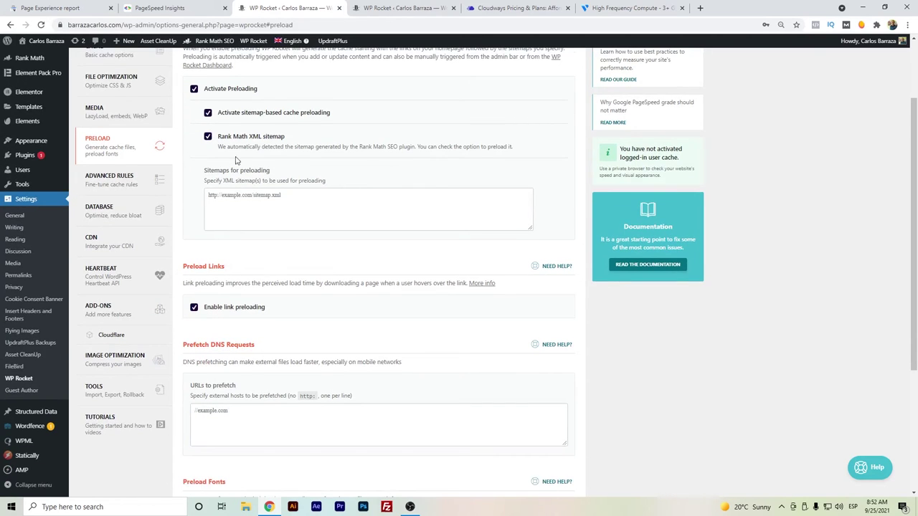
scroll(217, 195, down, 1)
scroll(219, 198, down, 3)
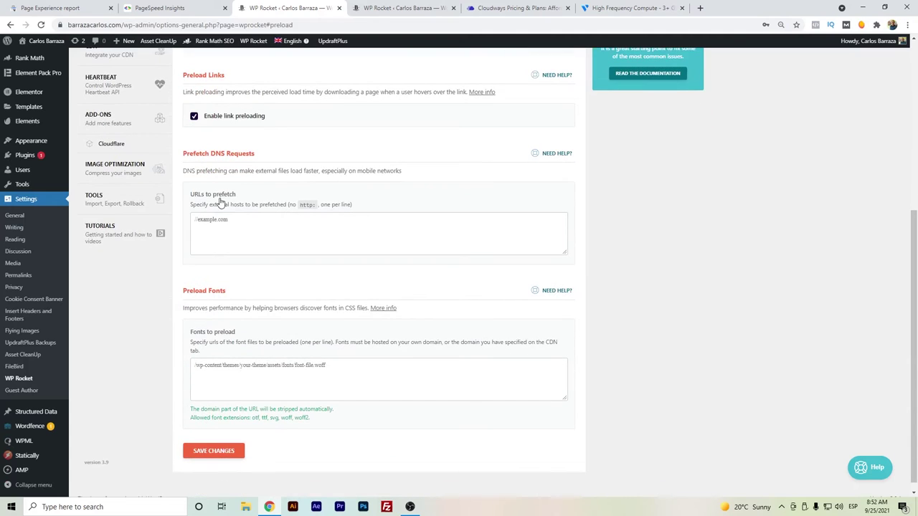
scroll(218, 204, up, 4)
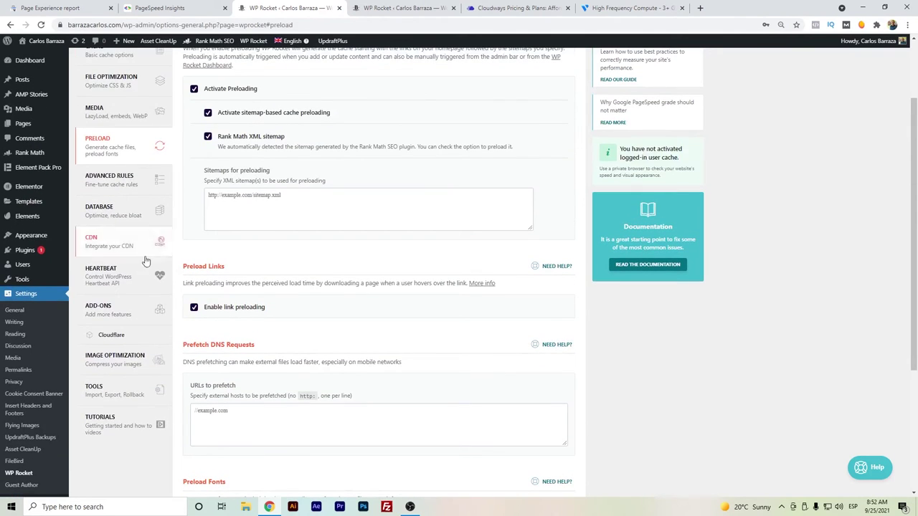
Open the Asset CleanUp settings and examine the Optimize CSS options for minifying and combining stylesheets.
click(35, 452)
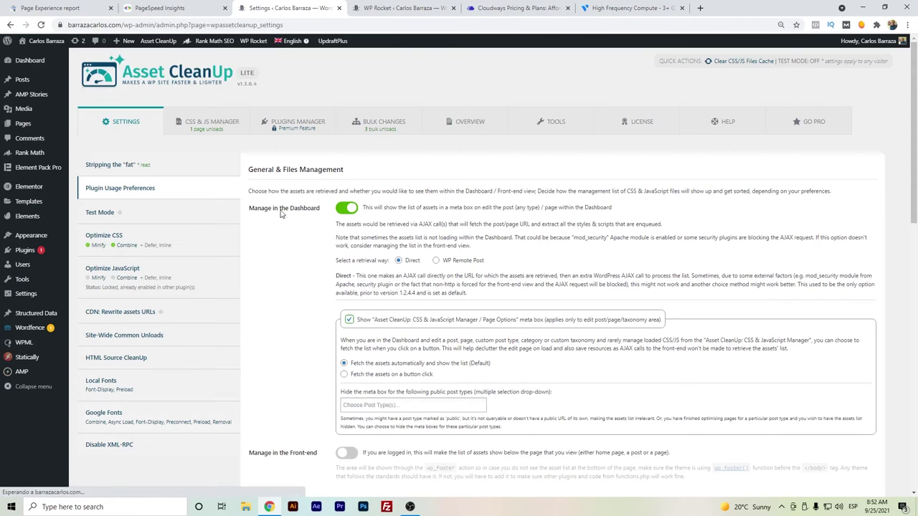
scroll(264, 250, down, 3)
scroll(264, 249, up, 3)
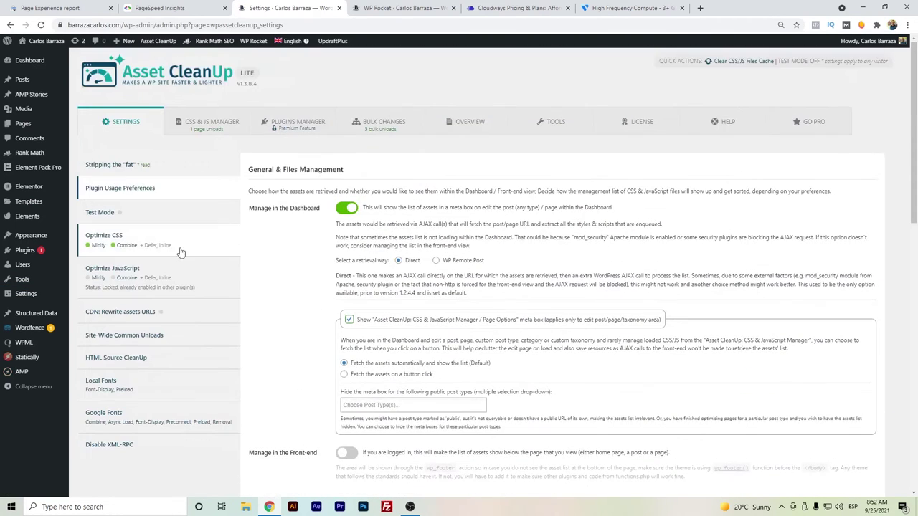
click(125, 242)
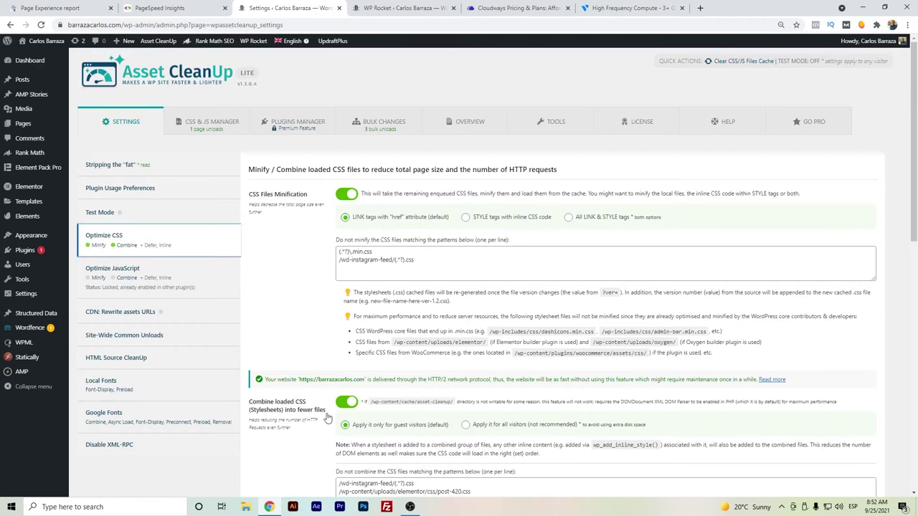
scroll(341, 444, down, 1)
scroll(341, 444, up, 1)
Inspect the homepage assets in Asset CleanUp's CSS & JS Manager, including the Elementor icon stylesheets' unload rules.
click(218, 120)
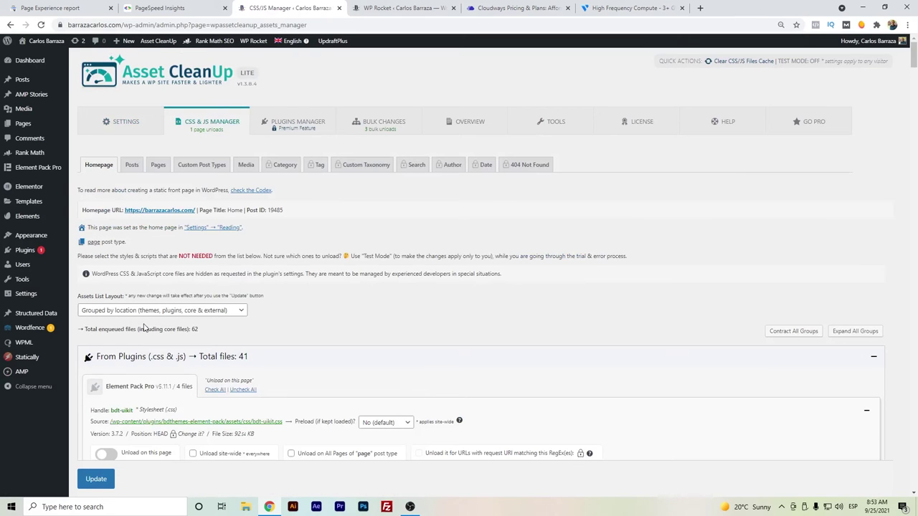
scroll(146, 407, down, 10)
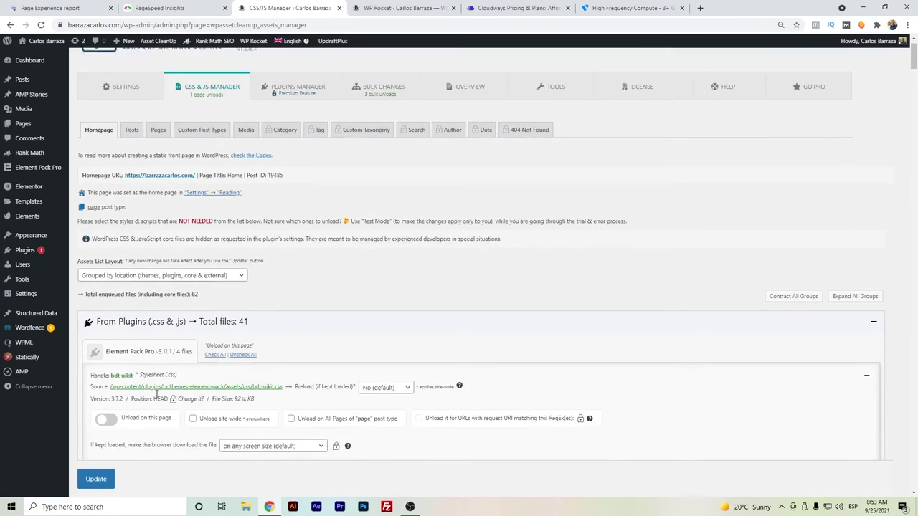
scroll(160, 223, down, 15)
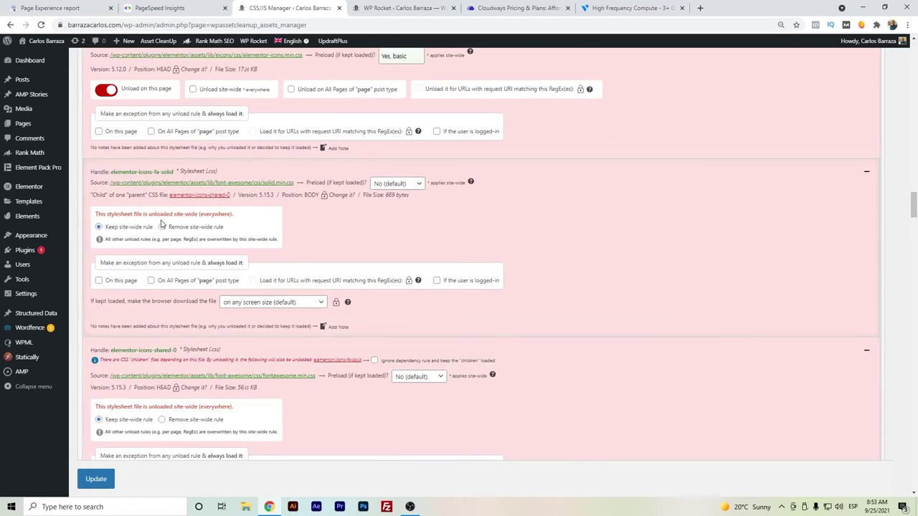
scroll(146, 385, up, 5)
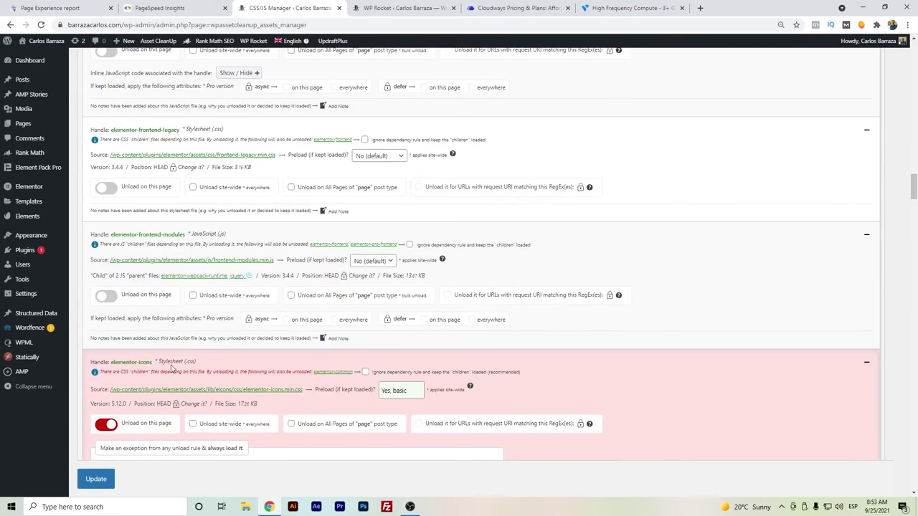
scroll(240, 428, up, 5)
scroll(240, 428, up, 15)
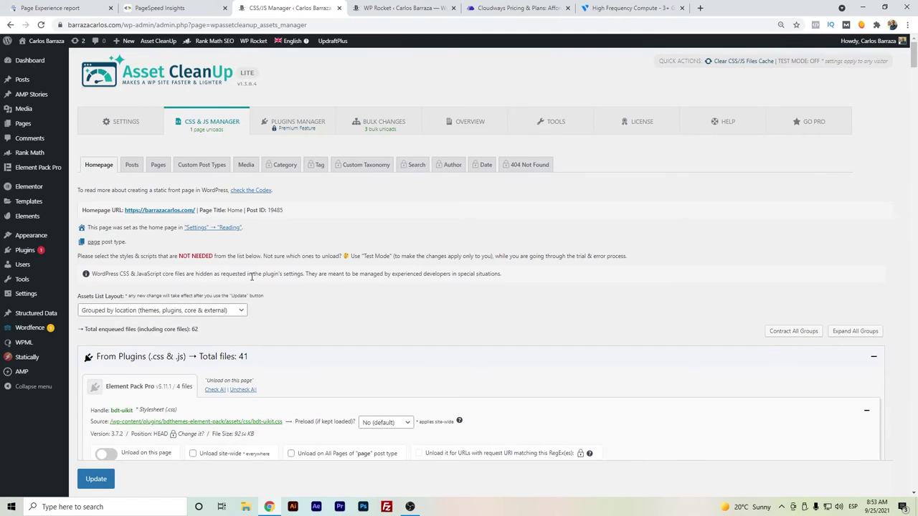
Review the Cloudways pricing for Vultr High Frequency hosting plans, and open Vultr's own High Frequency Compute pricing for comparison.
click(480, 10)
scroll(152, 150, up, 1)
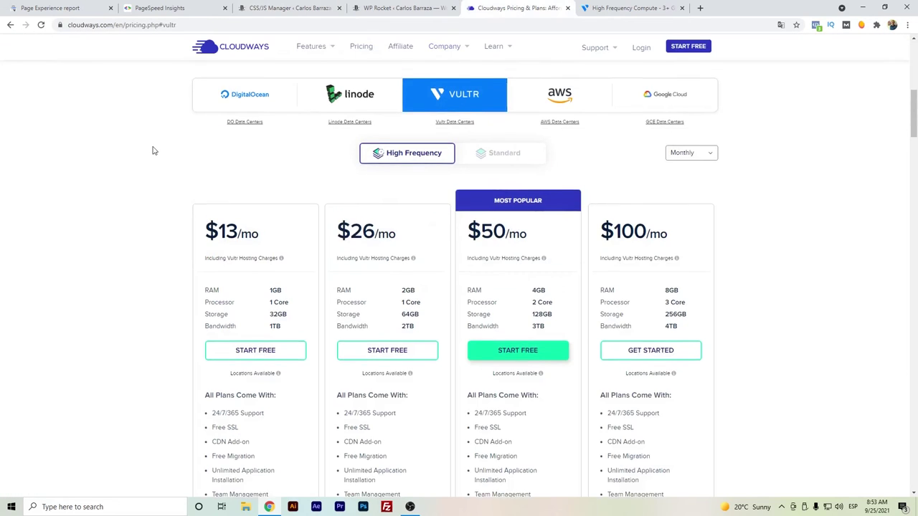
scroll(152, 149, down, 1)
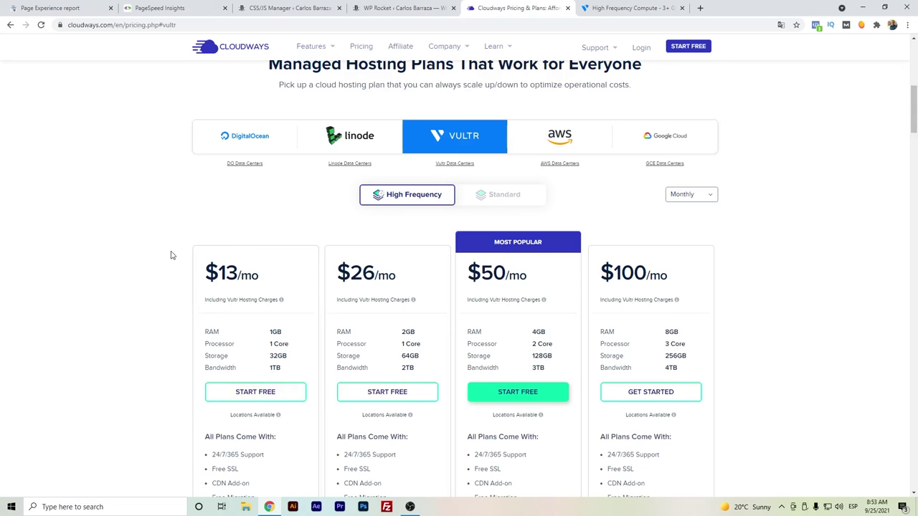
scroll(202, 230, down, 1)
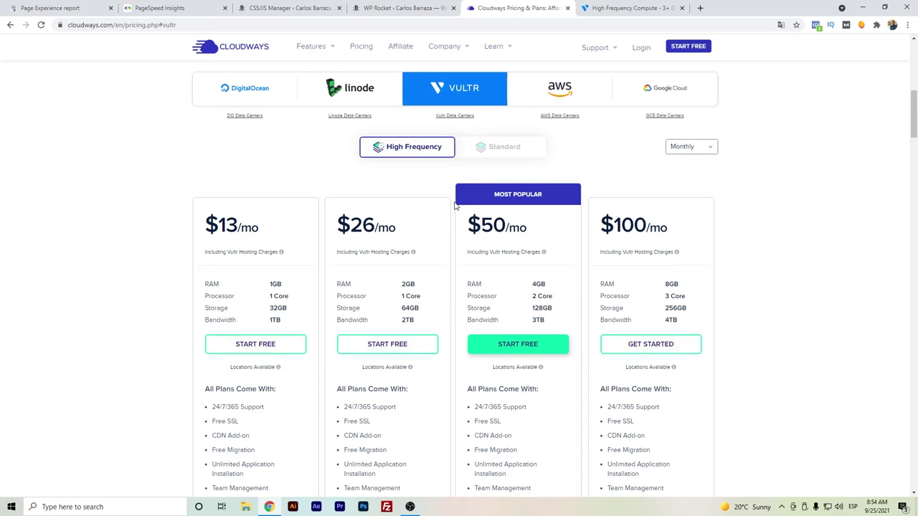
click(618, 7)
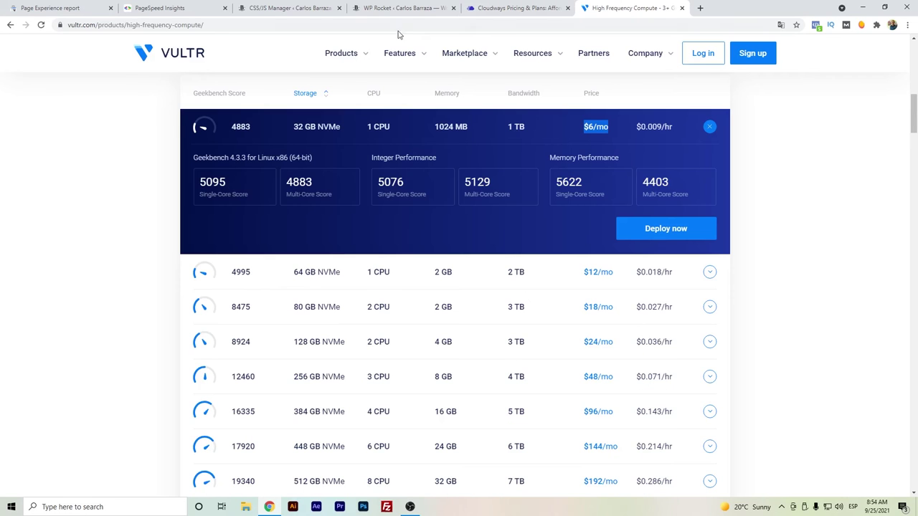